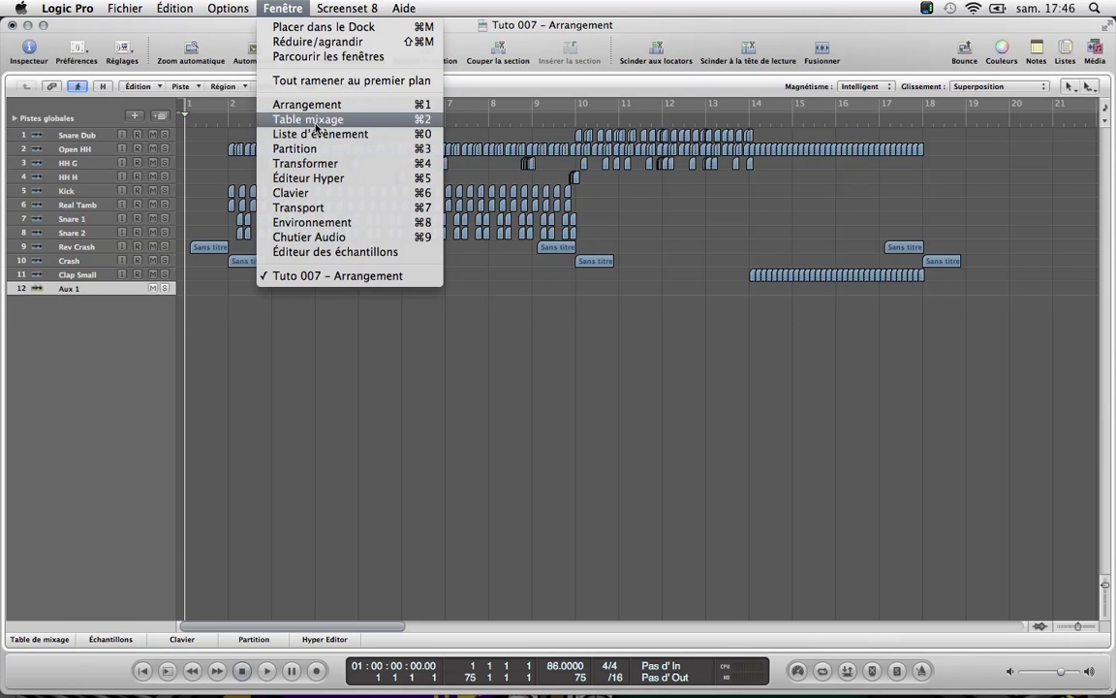
- Open the Environment window, create a Moniteur object and place it below the Audio 24 and Prelisten channel strips
{"action": "left_click", "coordinate": [312, 223]}
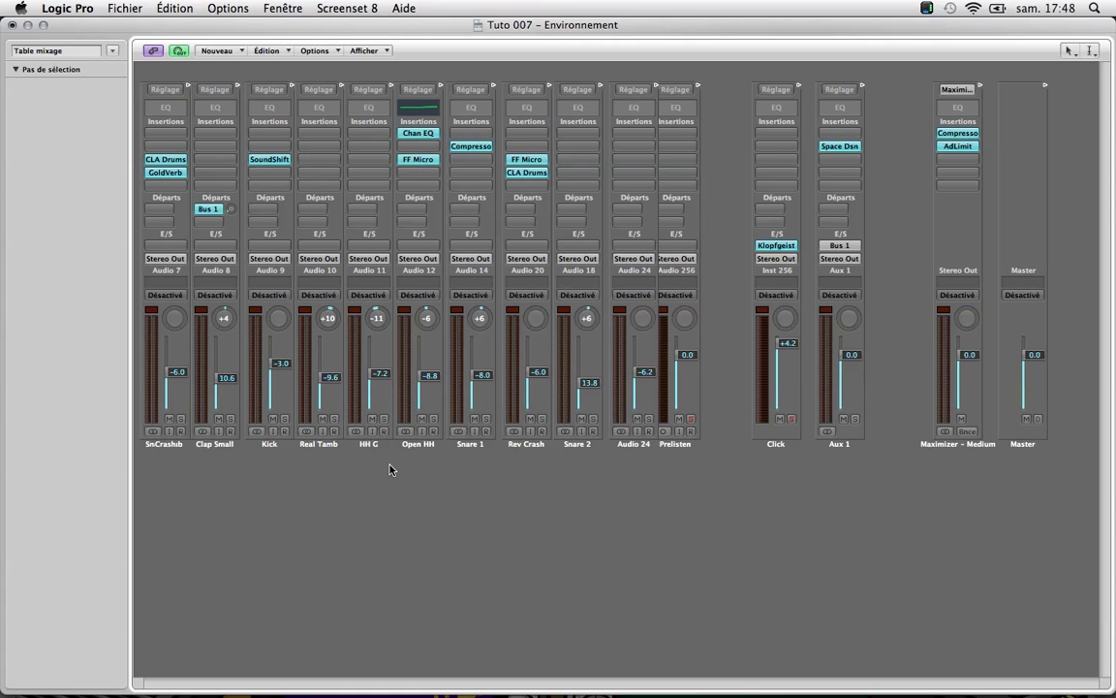
{"action": "left_click", "coordinate": [237, 50]}
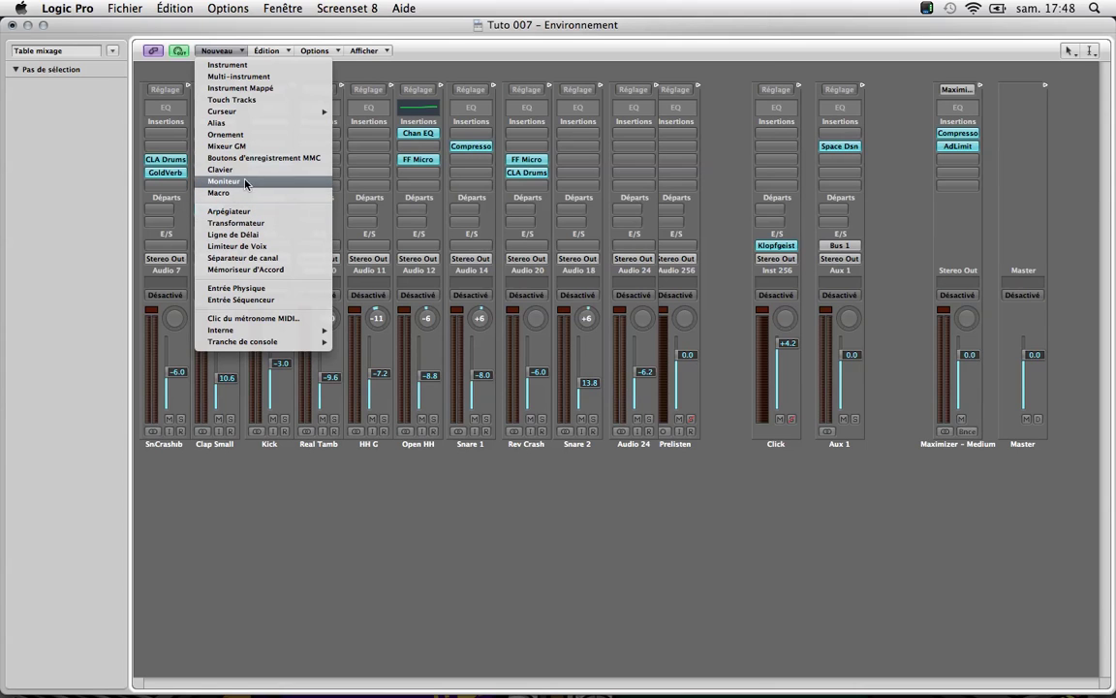
{"action": "left_click", "coordinate": [225, 182]}
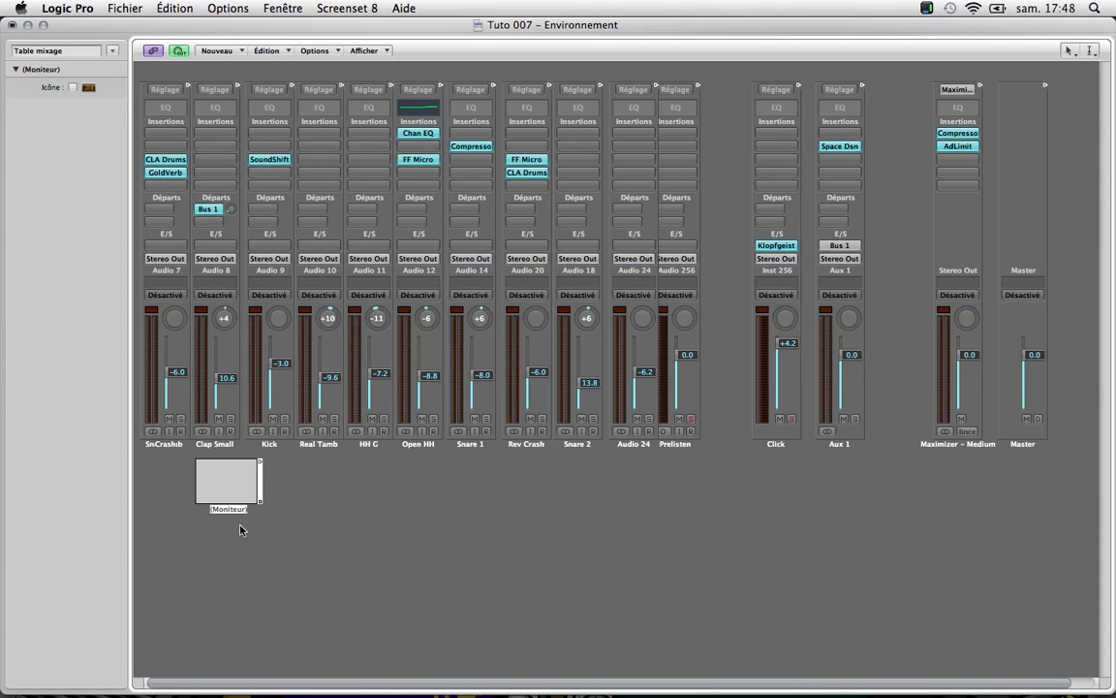
{"action": "left_click_drag", "start_coordinate": [236, 506], "coordinate": [646, 544]}
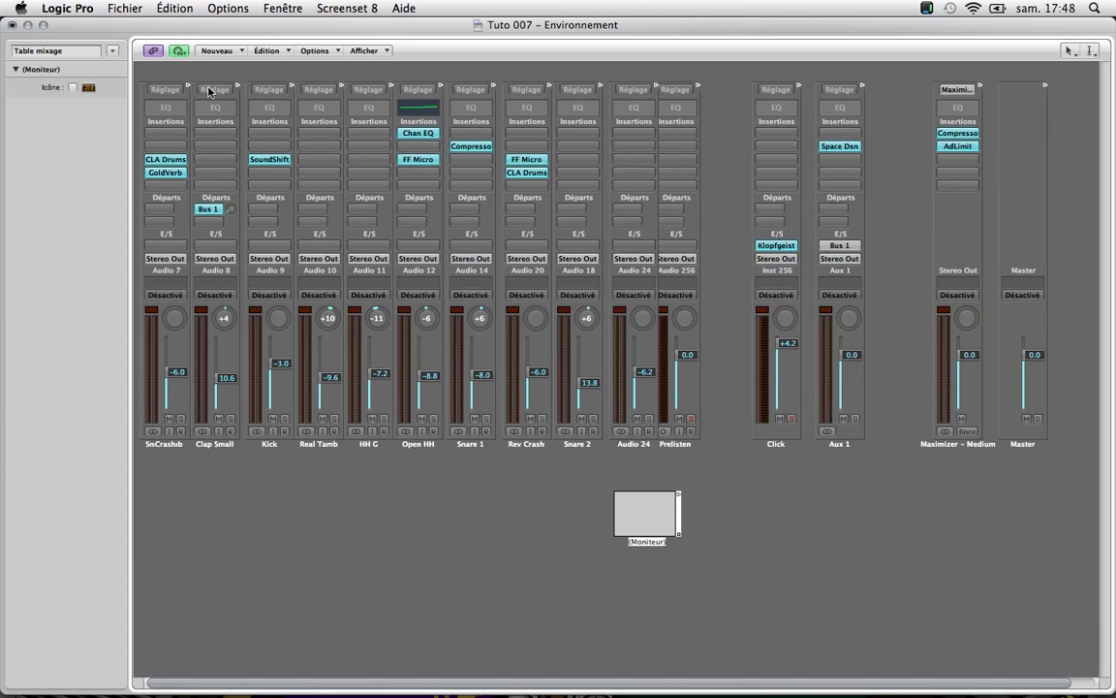
- Cable the output of the Crash channel strip (Audio 7) to the monitor object and toggle the strip's solo
{"action": "left_click", "coordinate": [292, 93]}
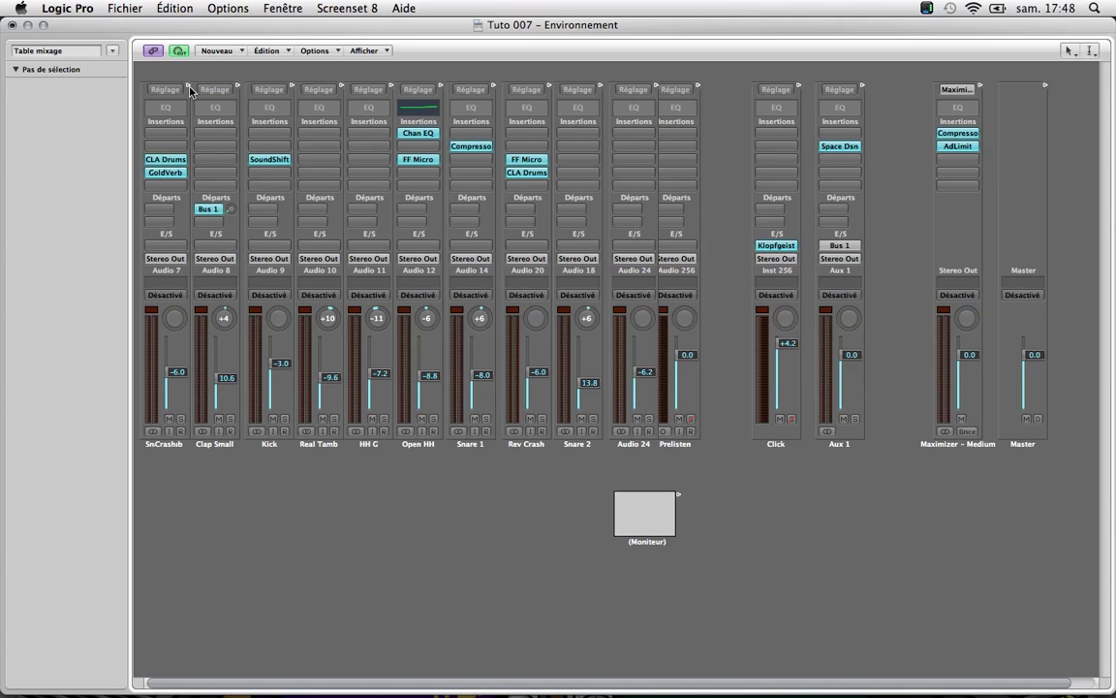
{"action": "left_click_drag", "start_coordinate": [167, 79], "coordinate": [648, 512]}
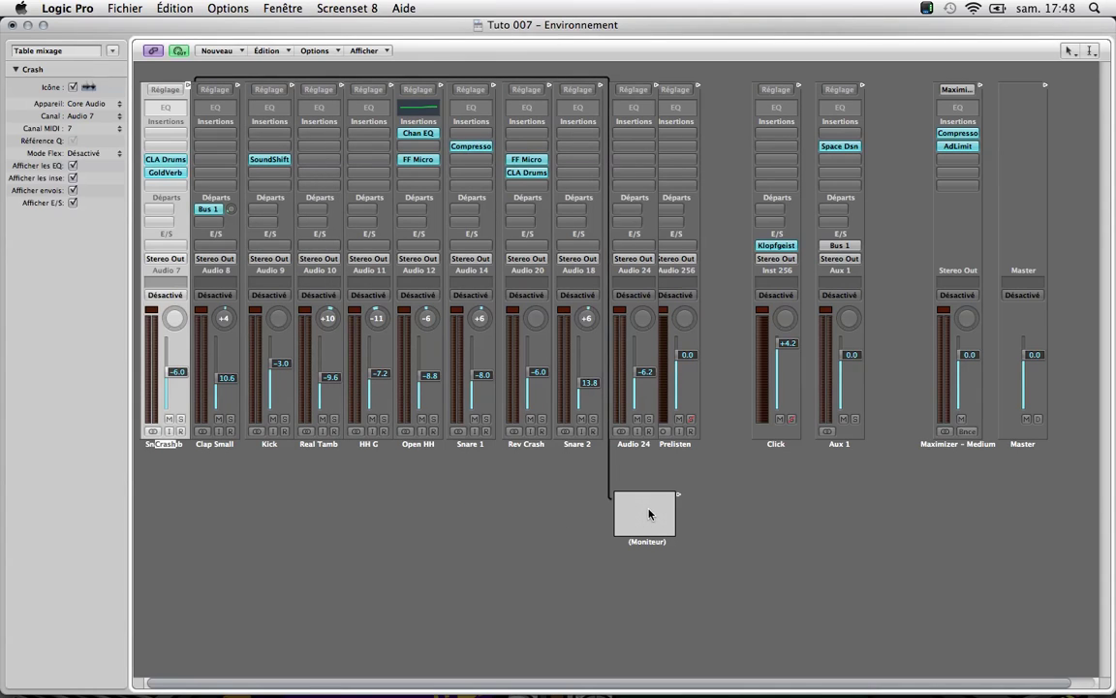
{"action": "left_click", "coordinate": [181, 420]}
{"action": "left_click", "coordinate": [181, 420]}
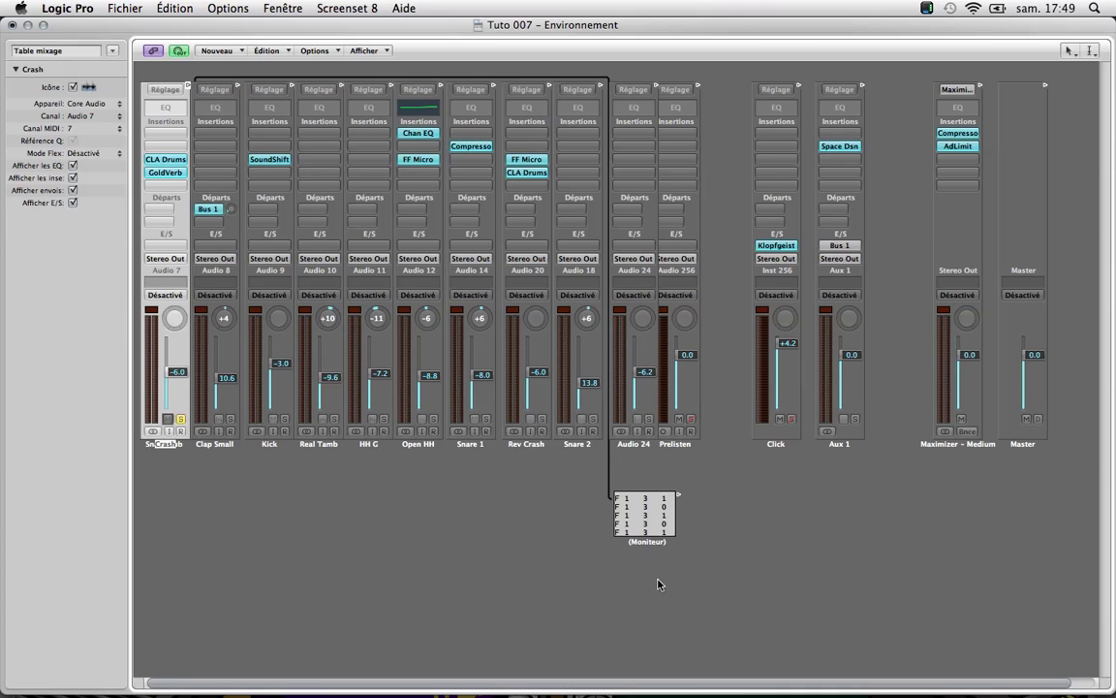
- Clear the monitor object and toggle the Crash strip's solo repeatedly to examine the messages it sends
{"action": "left_click", "coordinate": [642, 502]}
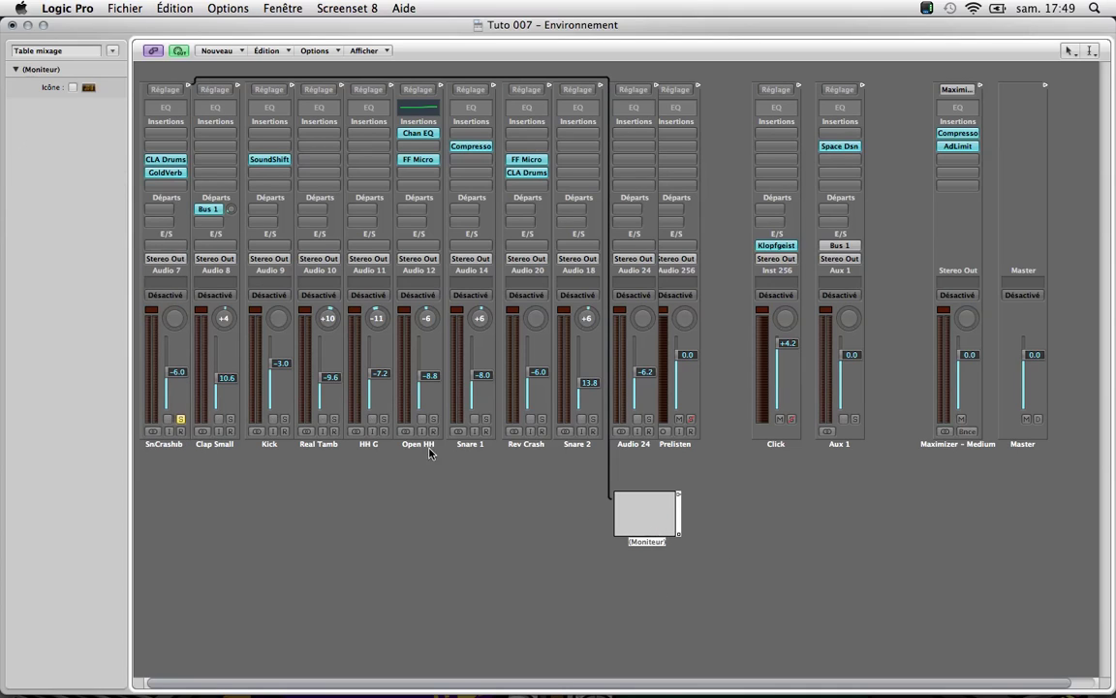
{"action": "left_click", "coordinate": [180, 418]}
{"action": "left_click", "coordinate": [180, 418]}
{"action": "left_click", "coordinate": [180, 419]}
{"action": "left_click", "coordinate": [181, 419]}
{"action": "left_click", "coordinate": [180, 419]}
{"action": "left_click", "coordinate": [180, 418]}
- Create a Curseur object of the Bouton style and place it in the empty area below the Open HH and Snare 1 strips
{"action": "left_click", "coordinate": [217, 51]}
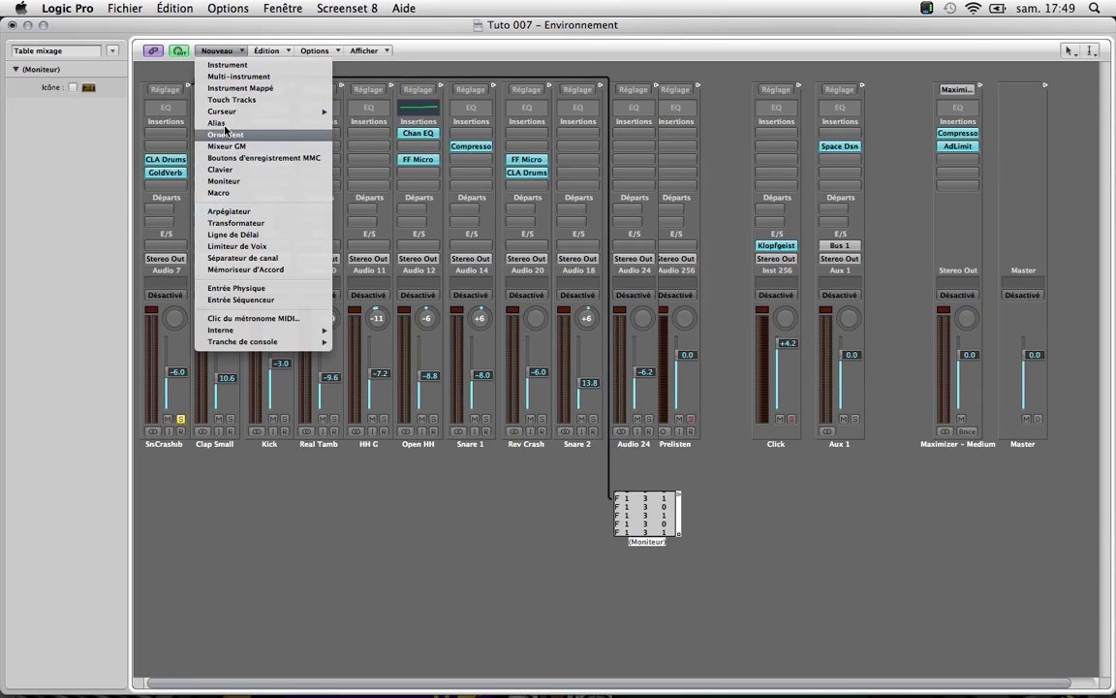
{"action": "mouse_move", "coordinate": [225, 113]}
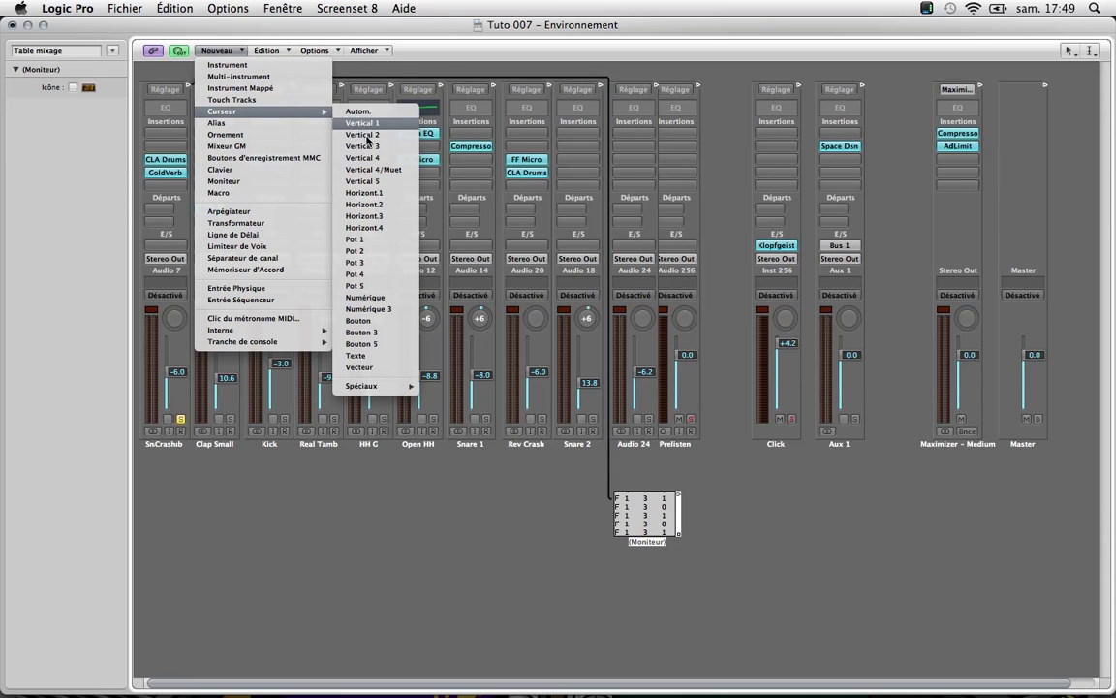
{"action": "left_click", "coordinate": [362, 321]}
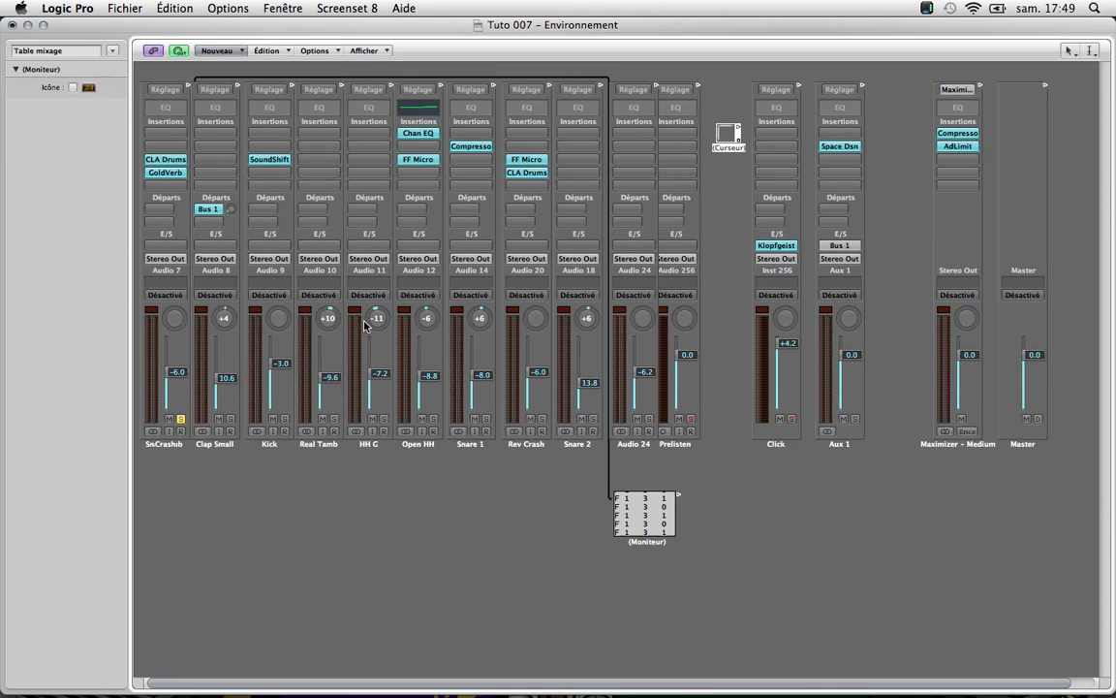
{"action": "left_click_drag", "start_coordinate": [728, 152], "coordinate": [471, 563]}
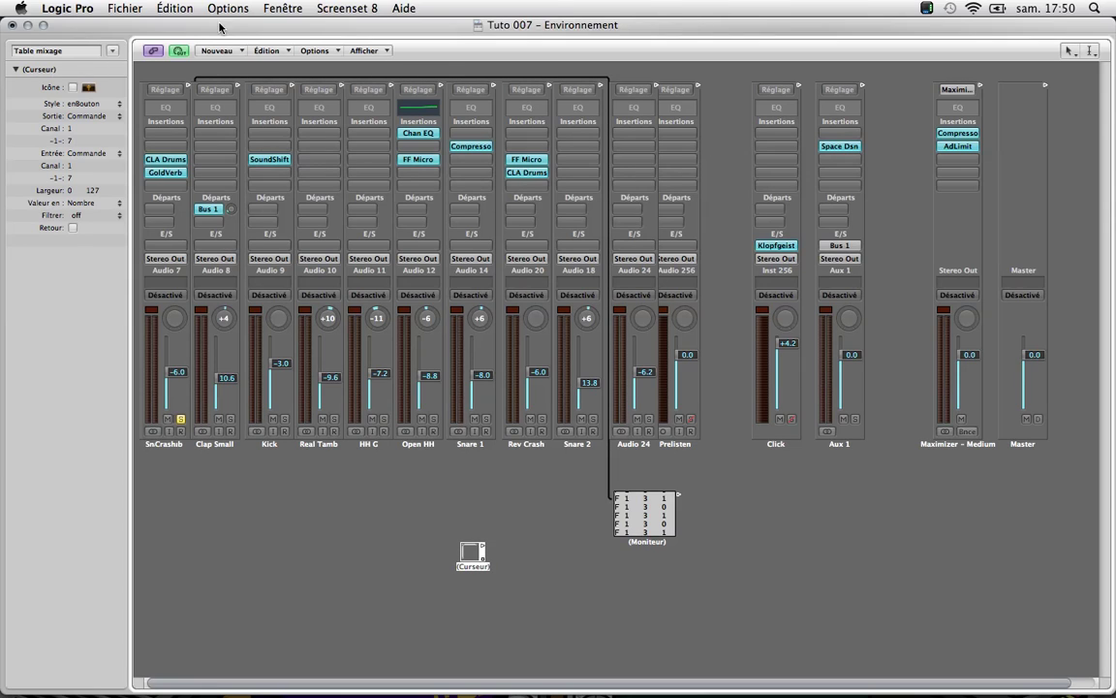
{"action": "left_click", "coordinate": [219, 50]}
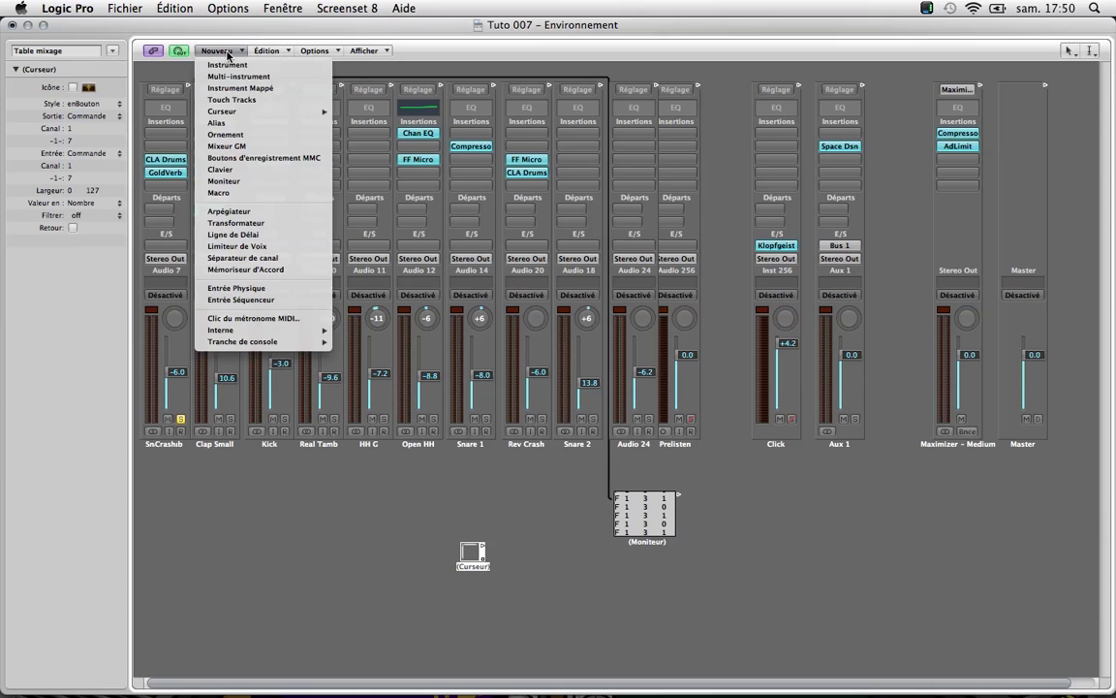
{"action": "left_click", "coordinate": [243, 288]}
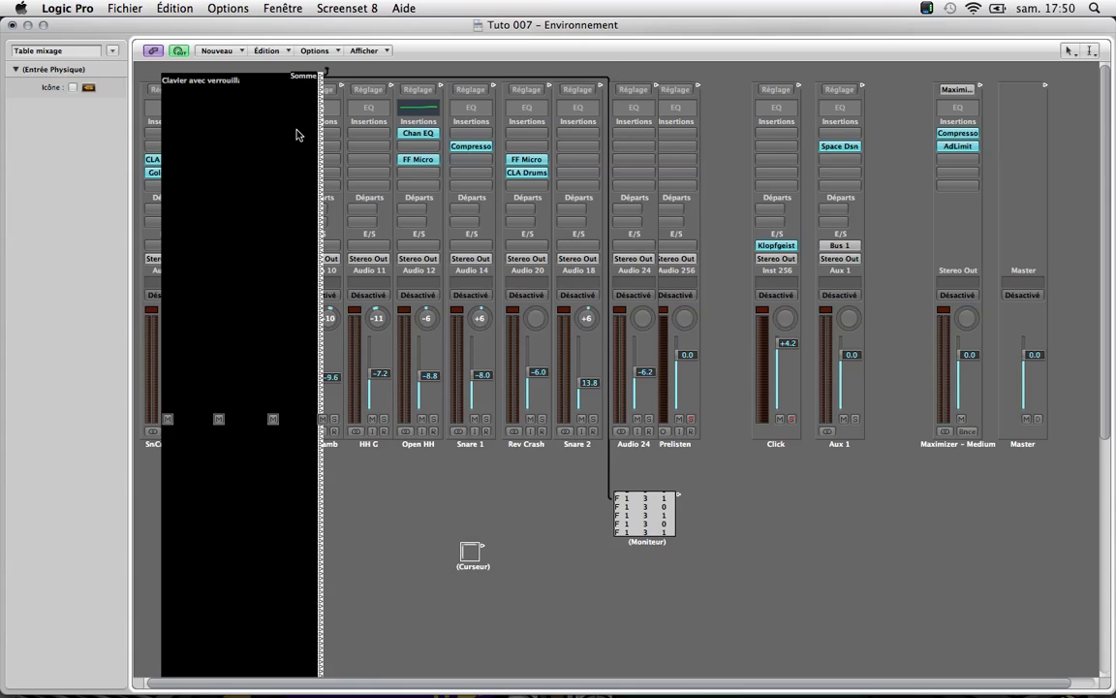
{"action": "key", "text": "BackSpace"}
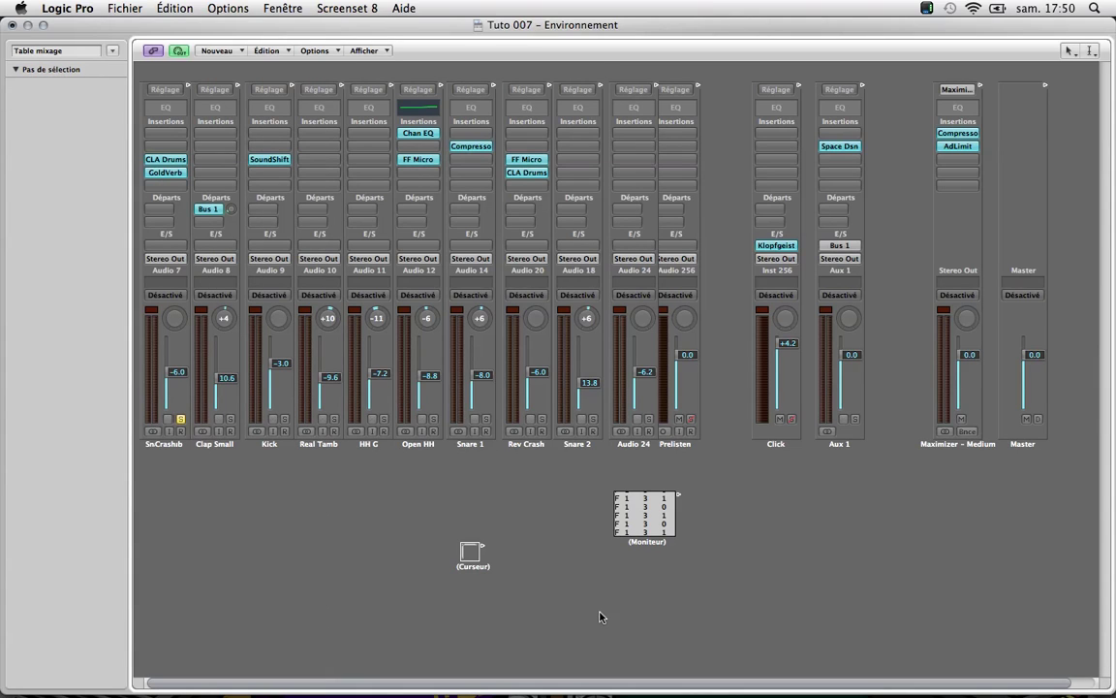
- Reconnect the Crash channel strip's output to the monitor object and turn off the strip's solo
{"action": "left_click", "coordinate": [473, 570]}
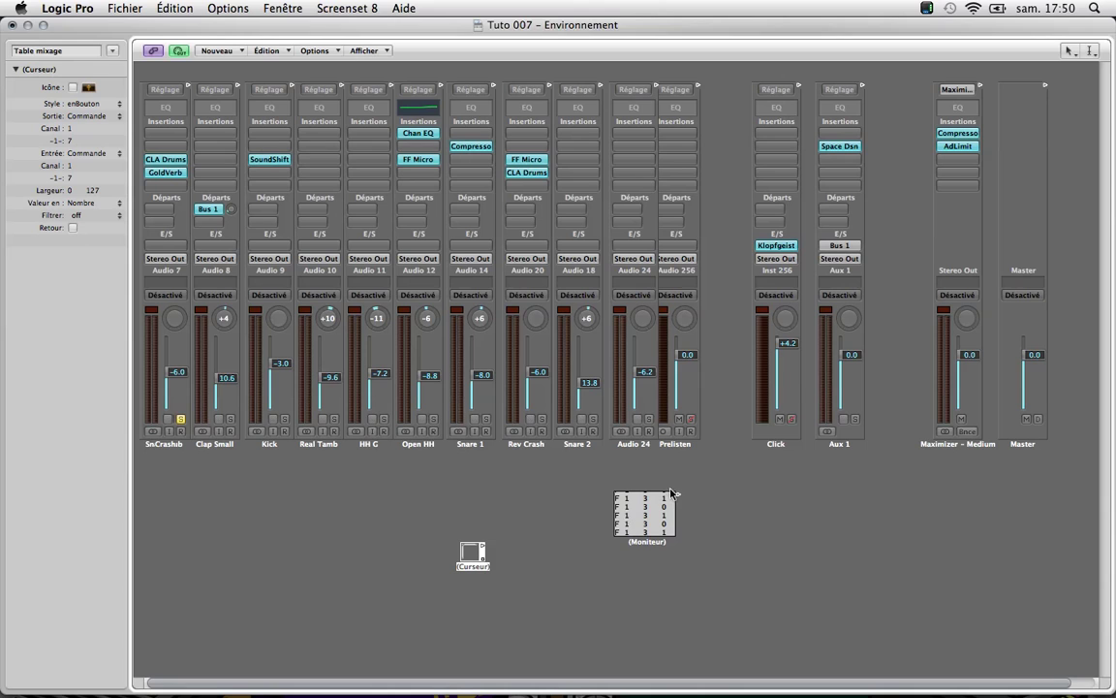
{"action": "left_click_drag", "start_coordinate": [188, 87], "coordinate": [620, 520]}
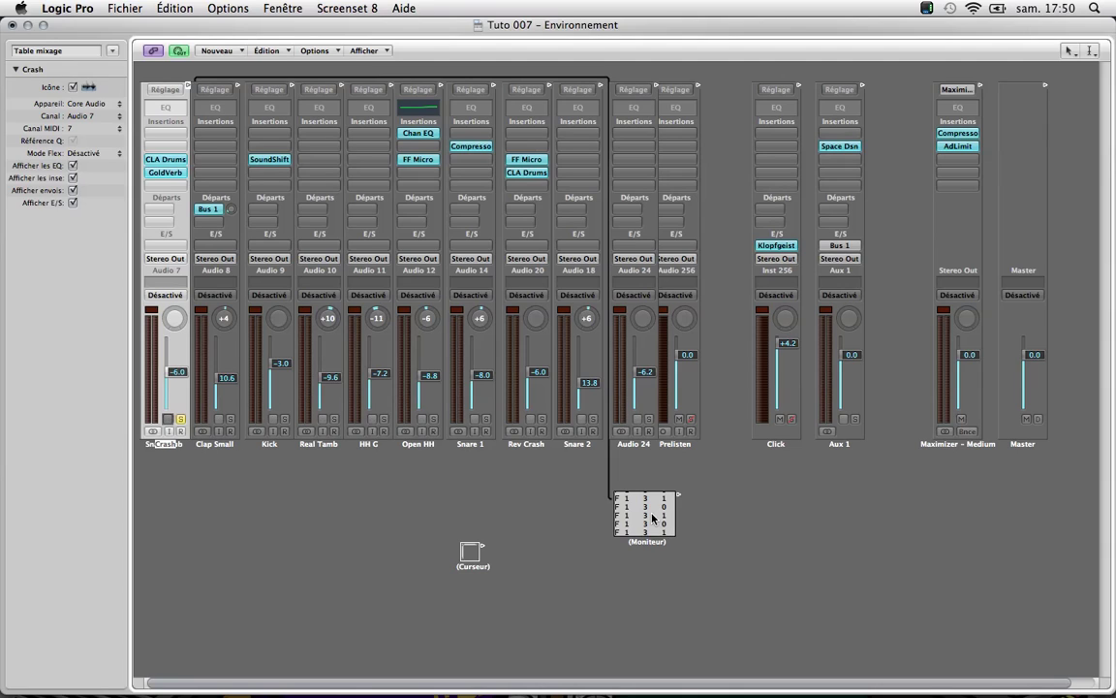
{"action": "left_click", "coordinate": [181, 418]}
- Set the button object's output controller number to 3
{"action": "left_click", "coordinate": [472, 564]}
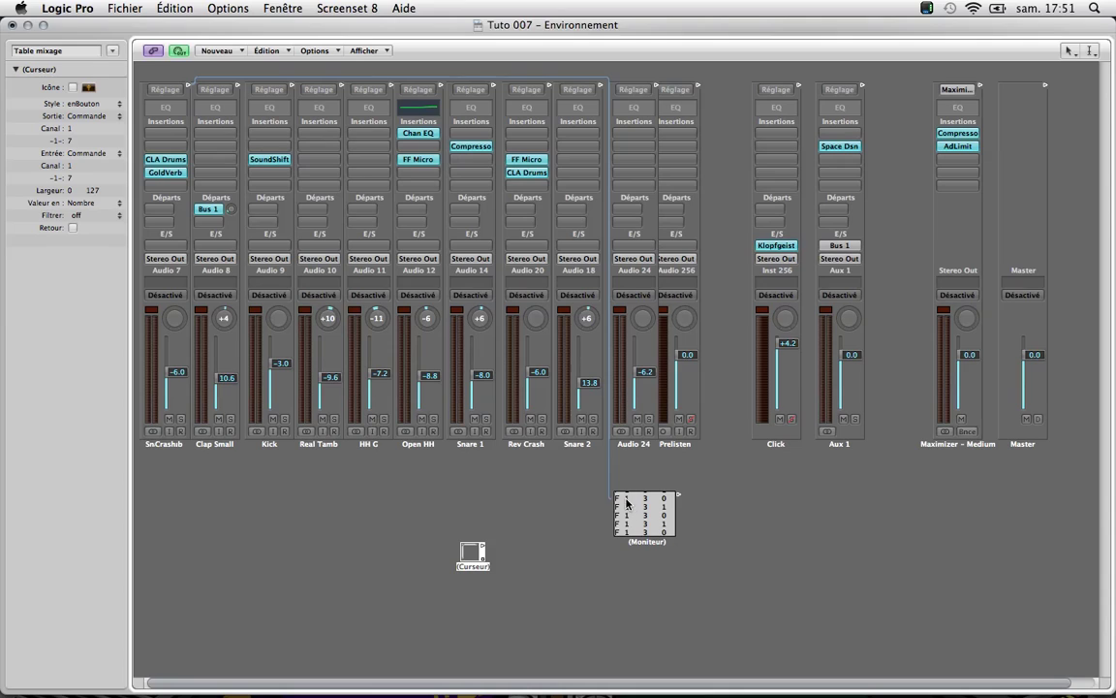
{"action": "left_click", "coordinate": [72, 143]}
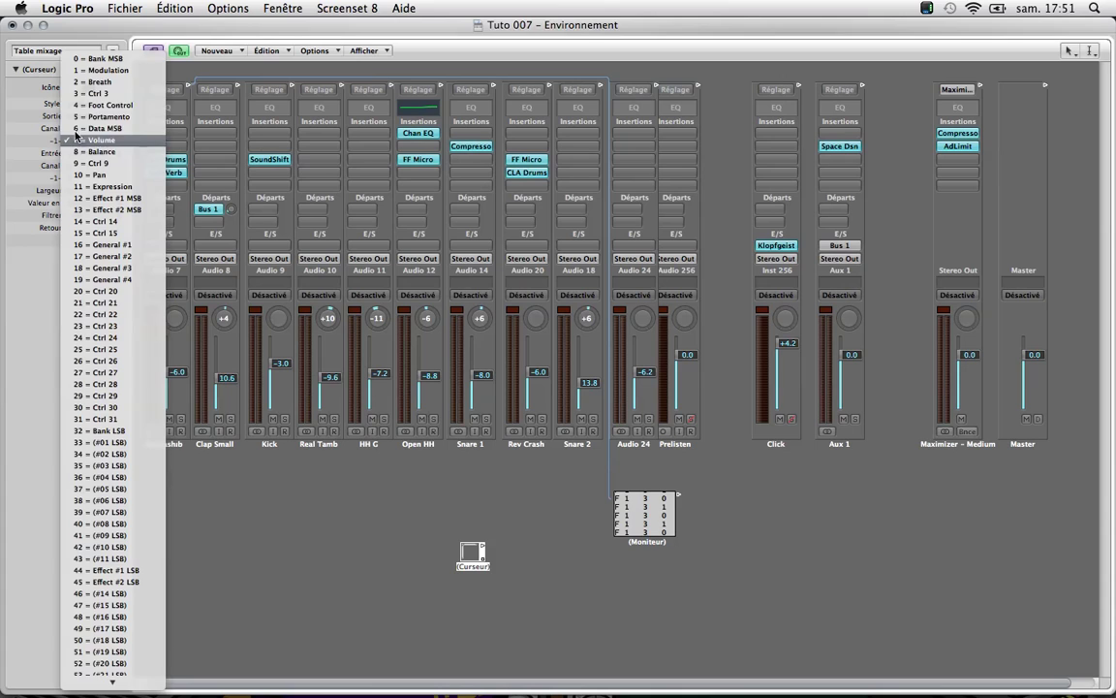
{"action": "left_click", "coordinate": [94, 100]}
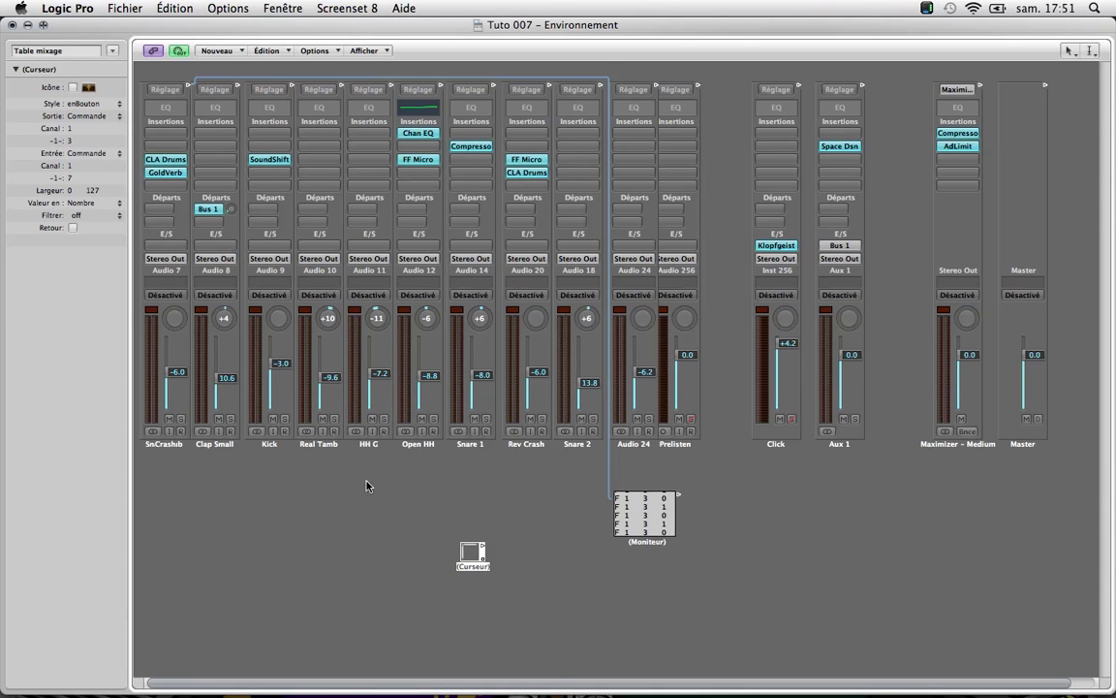
- Cable the button object to the monitor and toggle the button several times to test its output
{"action": "left_click_drag", "start_coordinate": [481, 551], "coordinate": [622, 516]}
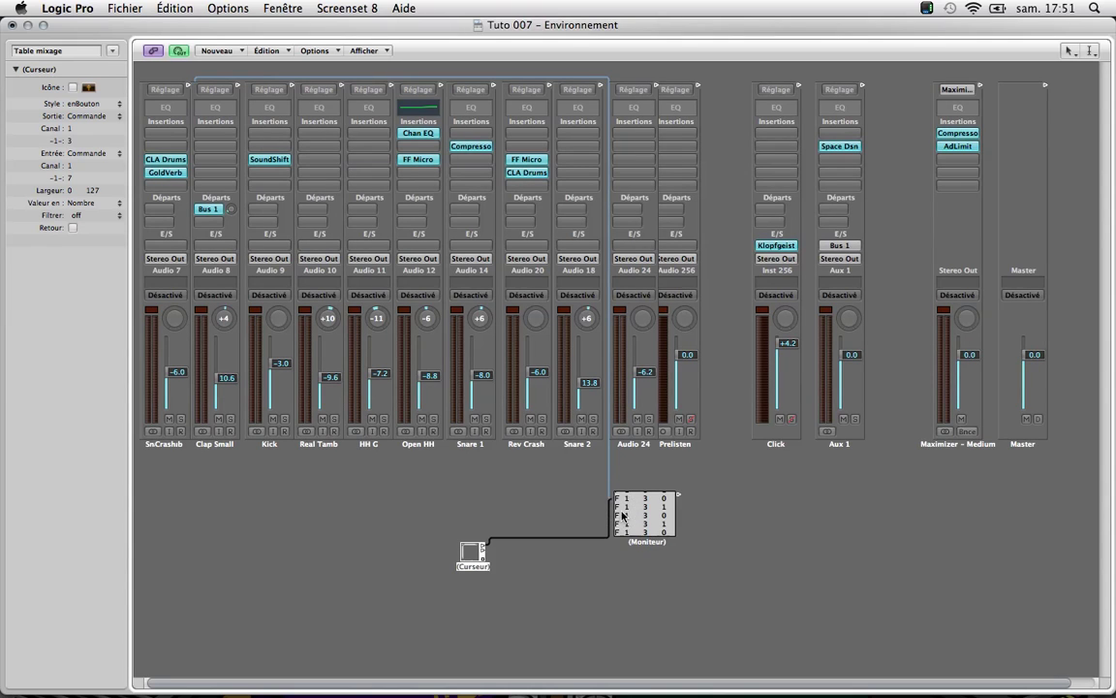
{"action": "left_click", "coordinate": [469, 558]}
{"action": "left_click", "coordinate": [469, 559]}
{"action": "left_click", "coordinate": [469, 558]}
- Delete the cable between the button object and the monitor
{"action": "left_click", "coordinate": [570, 547]}
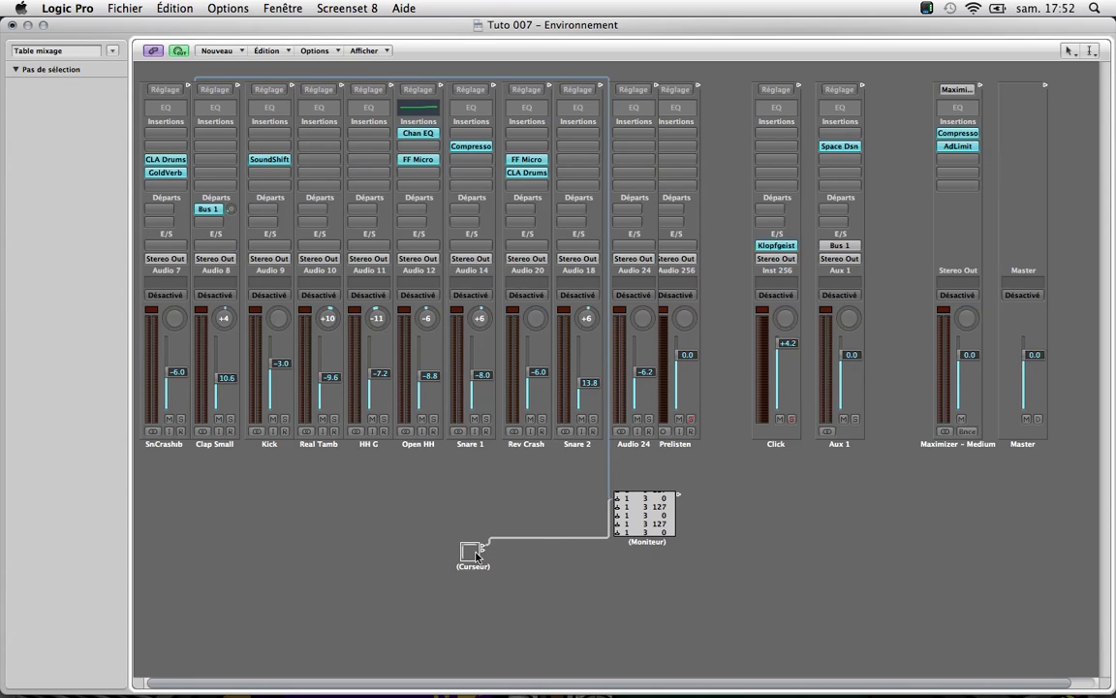
{"action": "left_click", "coordinate": [541, 540]}
{"action": "left_click", "coordinate": [477, 572]}
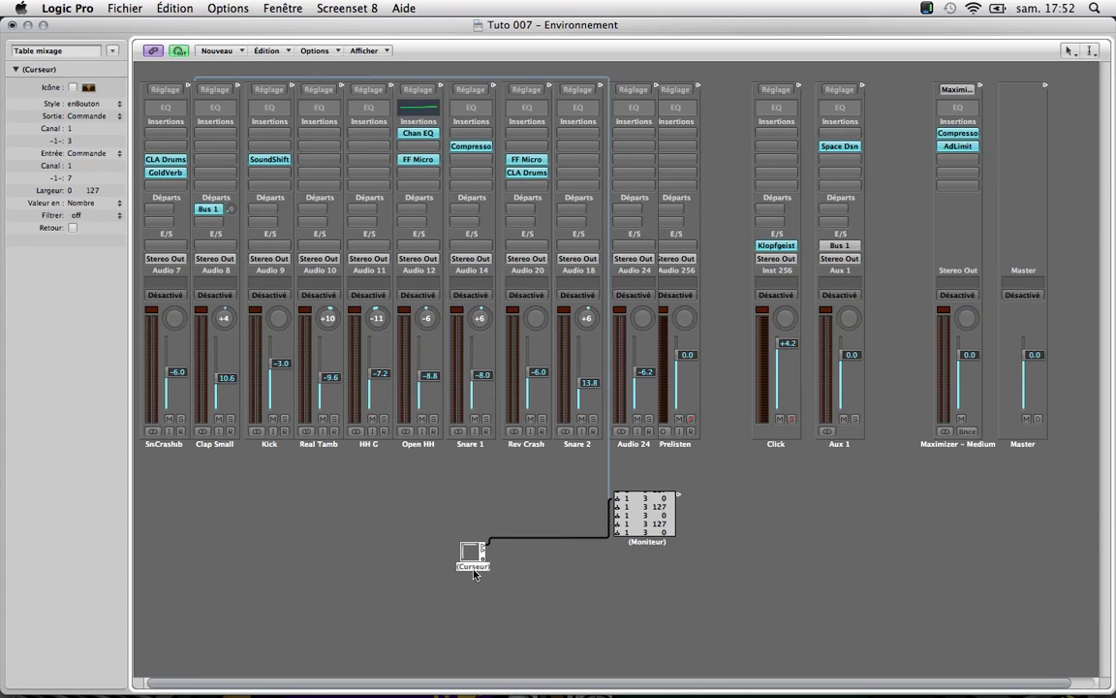
{"action": "left_click", "coordinate": [526, 558]}
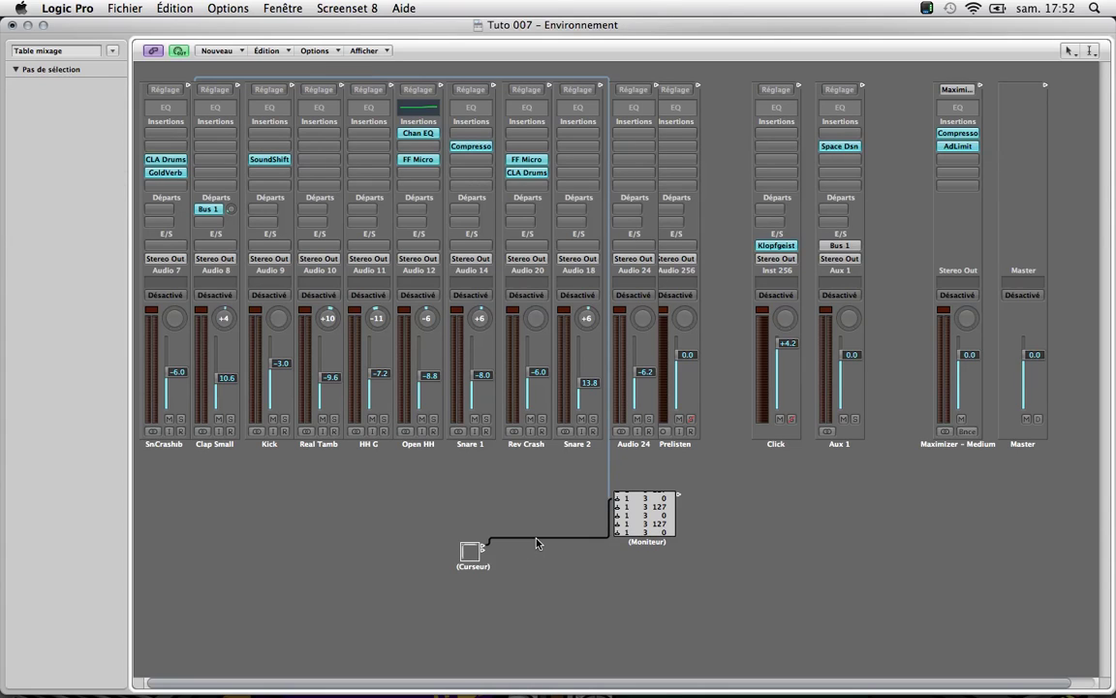
{"action": "key", "text": "BackSpace"}
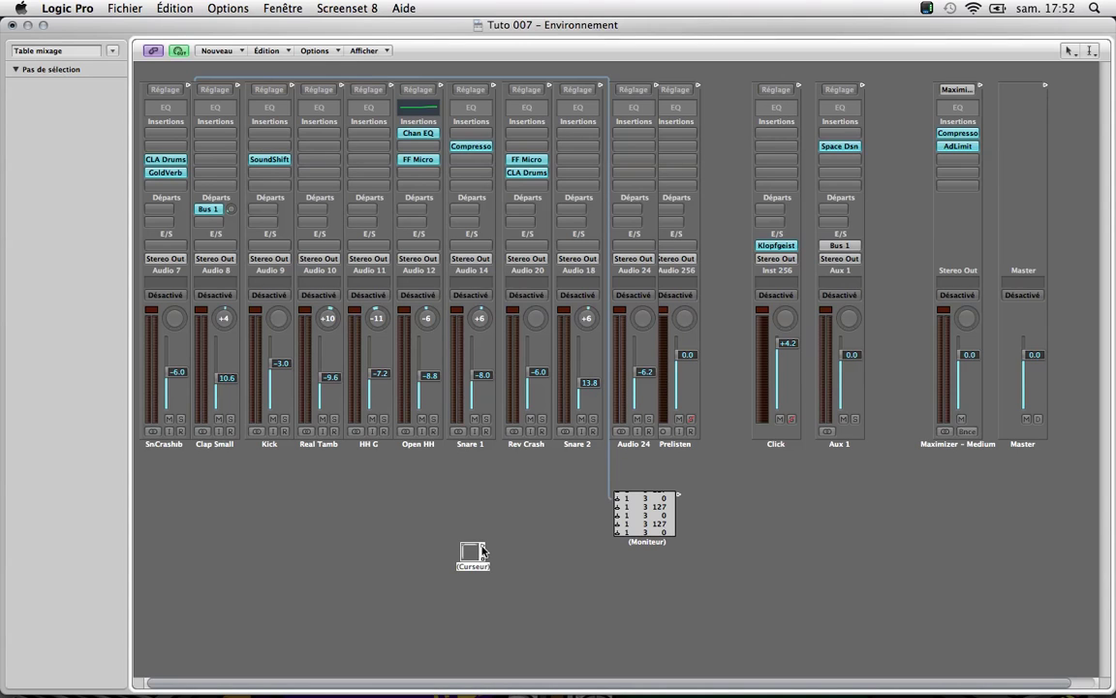
- Cable the button object to the Crash channel strip and toggle the button to test the solo control
{"action": "left_click_drag", "start_coordinate": [481, 548], "coordinate": [164, 442]}
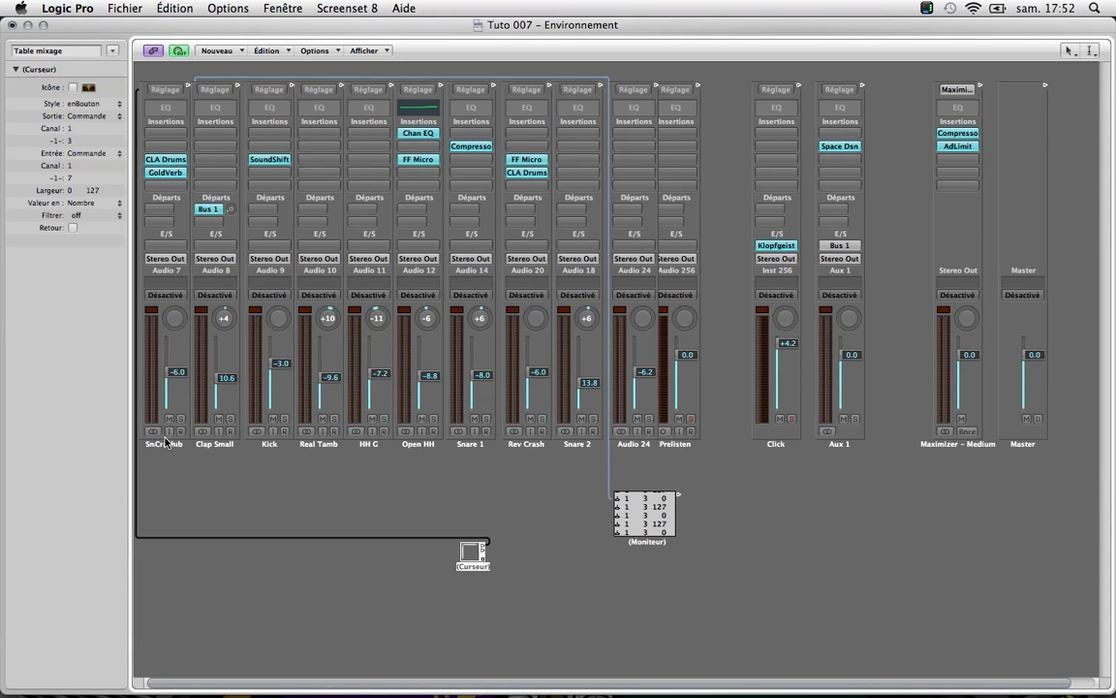
{"action": "left_click", "coordinate": [474, 553]}
{"action": "left_click", "coordinate": [475, 553]}
{"action": "left_click", "coordinate": [475, 554]}
{"action": "left_click", "coordinate": [475, 553]}
- Cable the Real Tamb channel strip to the monitor and toggle its solo repeatedly to examine its messages
{"action": "left_click_drag", "start_coordinate": [339, 87], "coordinate": [613, 500]}
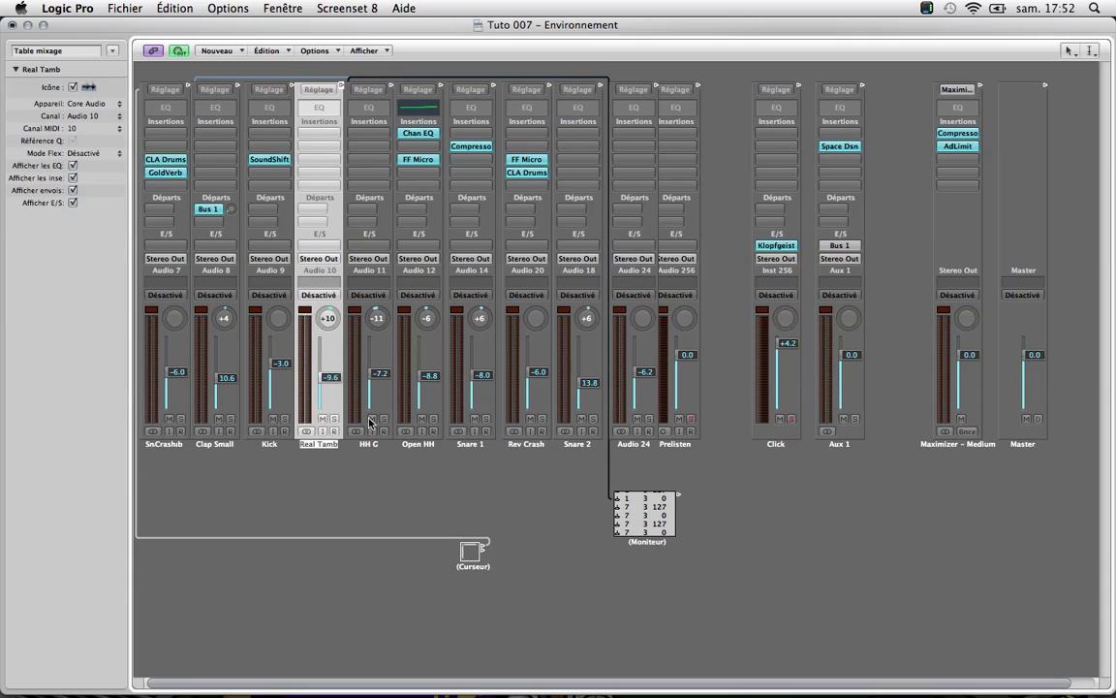
{"action": "left_click", "coordinate": [334, 419]}
{"action": "left_click", "coordinate": [335, 419]}
{"action": "left_click", "coordinate": [334, 419]}
{"action": "left_click", "coordinate": [334, 420]}
{"action": "left_click", "coordinate": [334, 419]}
{"action": "left_click", "coordinate": [334, 419]}
- Cable the button object to the Real Tamb and Snare 2 strips as well, and toggle it to solo all three strips
{"action": "left_click", "coordinate": [598, 490]}
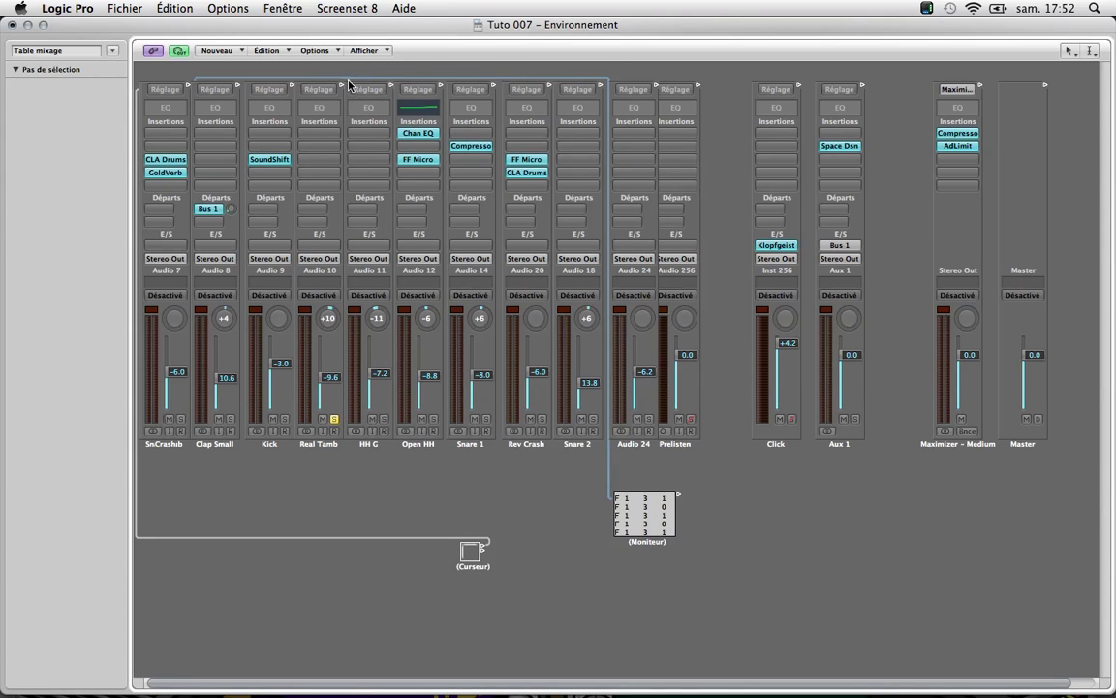
{"action": "left_click_drag", "start_coordinate": [484, 554], "coordinate": [319, 441]}
{"action": "left_click", "coordinate": [455, 545]}
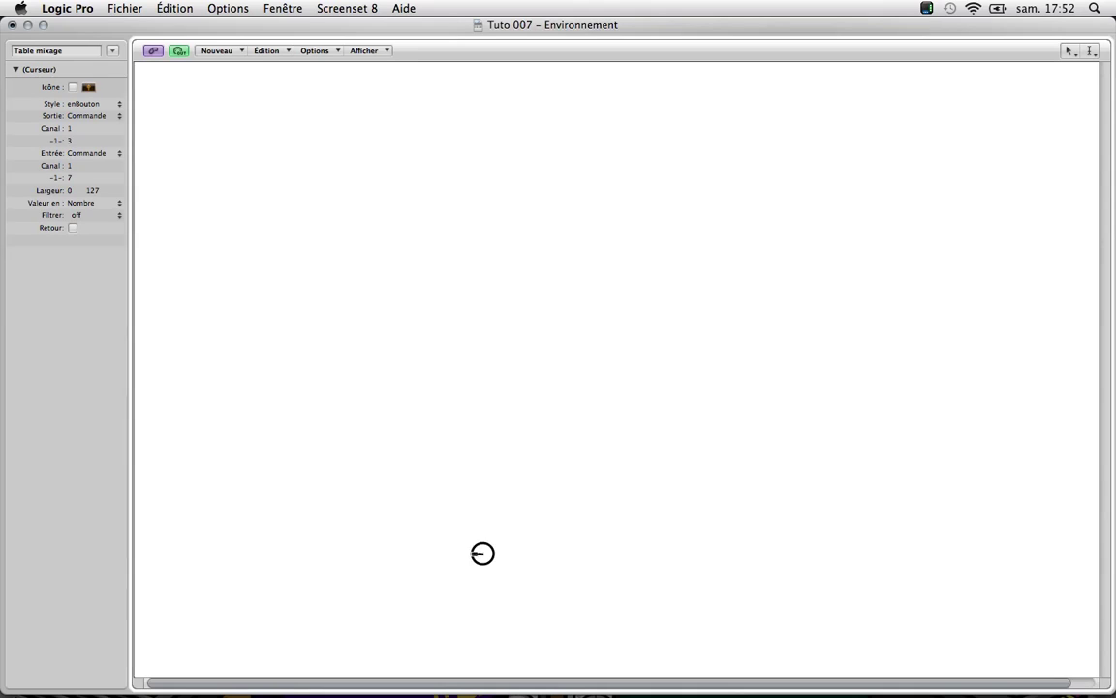
{"action": "left_click_drag", "start_coordinate": [480, 552], "coordinate": [577, 444]}
{"action": "left_click", "coordinate": [477, 558]}
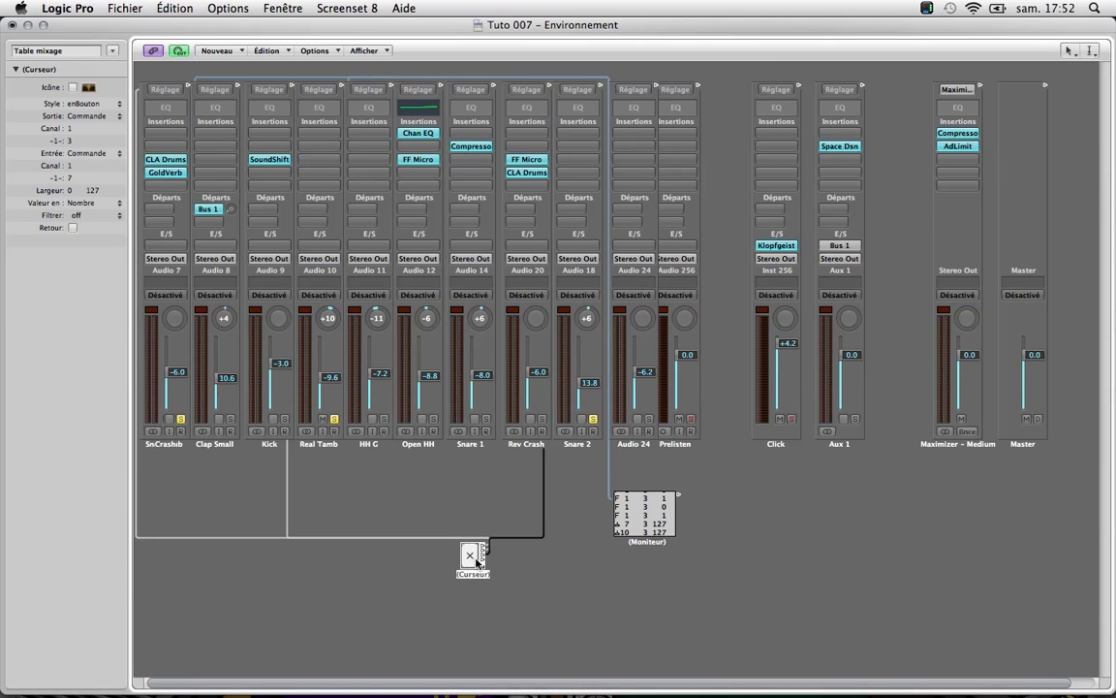
{"action": "left_click", "coordinate": [477, 559]}
{"action": "left_click", "coordinate": [476, 559]}
- Cable the HH G channel strip to the monitor and lower its volume fader to about -11.8 dB
{"action": "left_click_drag", "start_coordinate": [390, 86], "coordinate": [621, 514]}
{"action": "mouse_move", "coordinate": [379, 371]}
{"action": "left_mouse_down"}
{"action": "mouse_move", "coordinate": [384, 399]}
{"action": "mouse_move", "coordinate": [379, 374]}
{"action": "mouse_move", "coordinate": [379, 386]}
{"action": "left_mouse_up"}
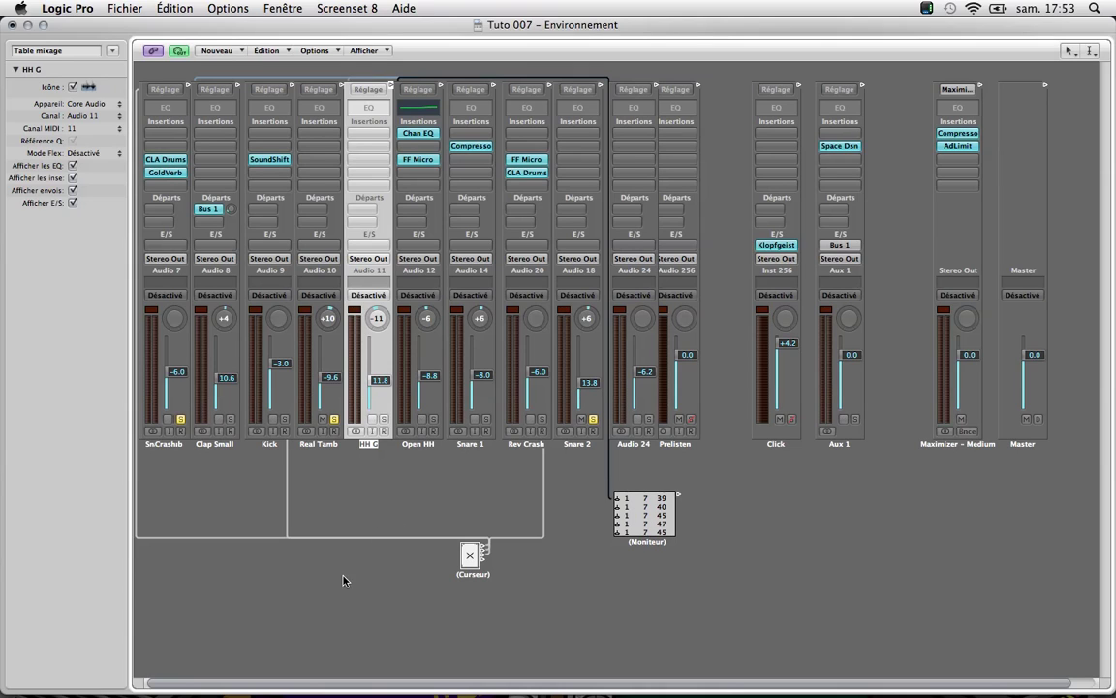
- Create a Curseur object of the Vertical 1 style and place it below the HH G strip, beside the button object
{"action": "left_click", "coordinate": [239, 54]}
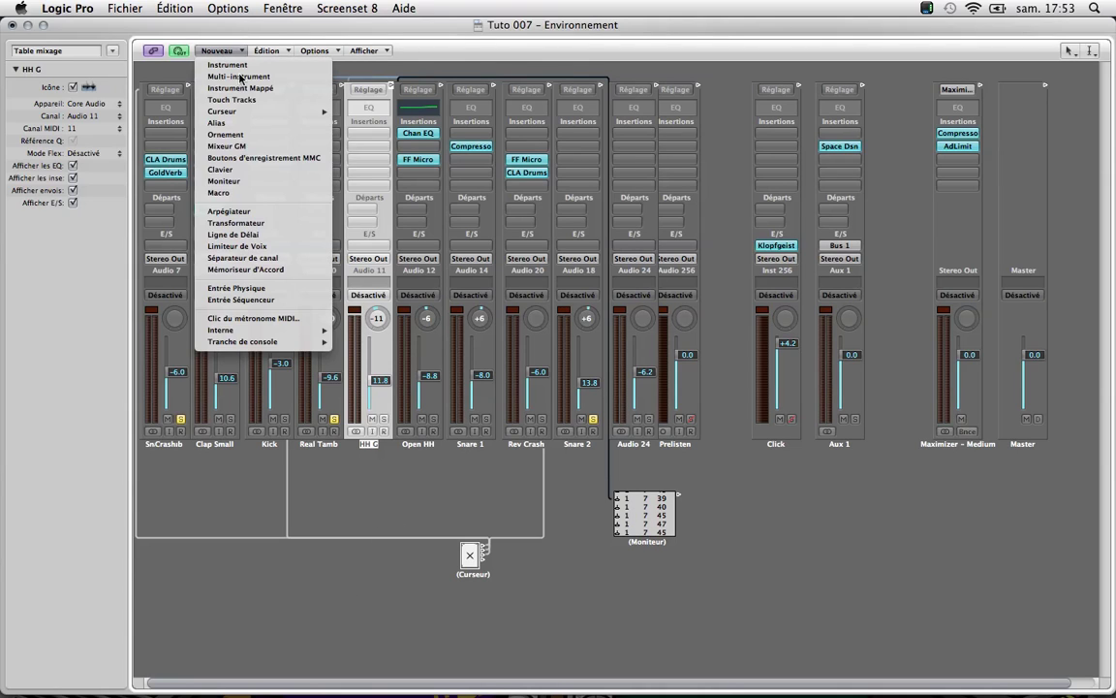
{"action": "mouse_move", "coordinate": [215, 111]}
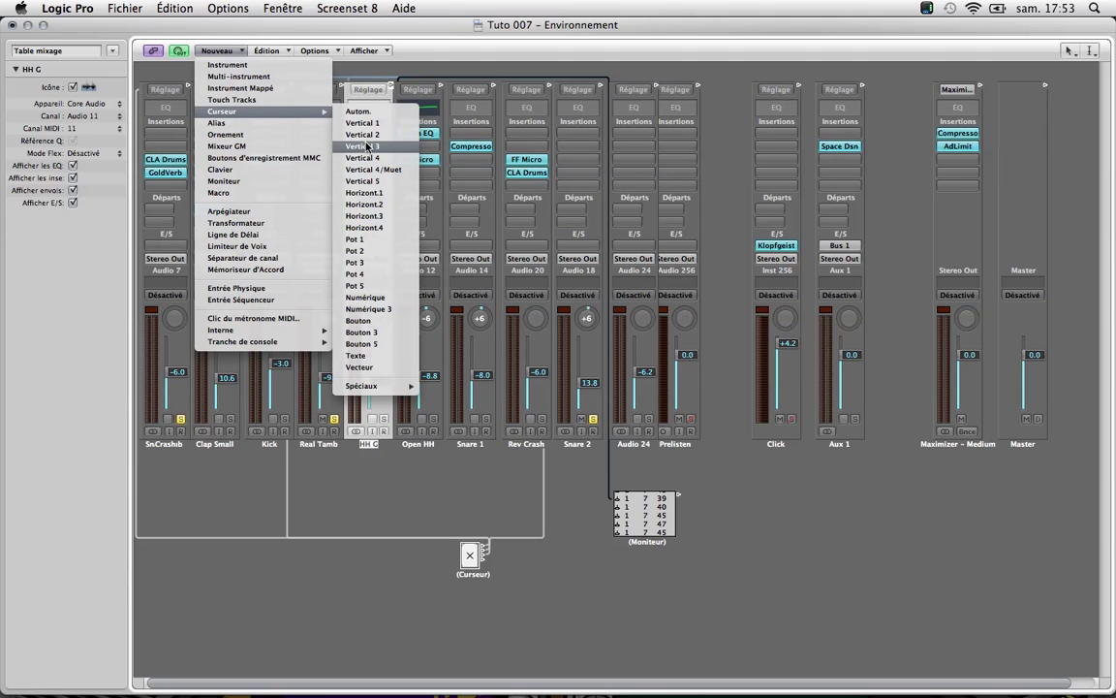
{"action": "left_click", "coordinate": [341, 123]}
{"action": "left_click_drag", "start_coordinate": [722, 177], "coordinate": [360, 591]}
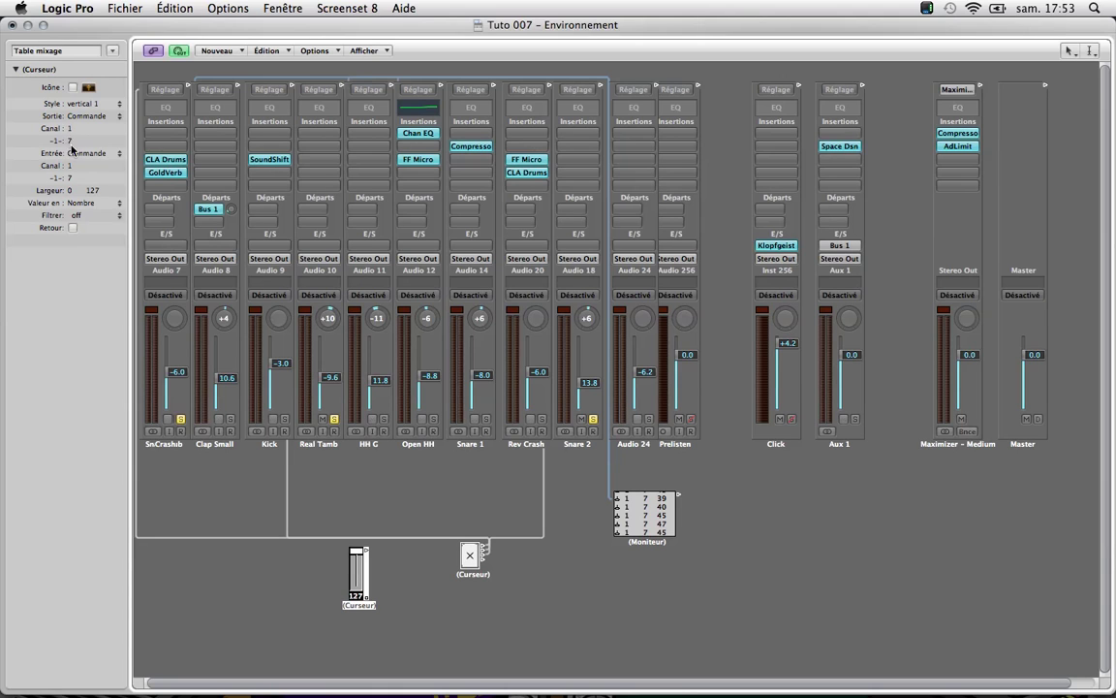
- Cable the vertical fader to the HH G and Open HH strips and move it to 67 to control both volumes
{"action": "left_click_drag", "start_coordinate": [362, 550], "coordinate": [383, 442]}
{"action": "left_click_drag", "start_coordinate": [366, 559], "coordinate": [419, 441]}
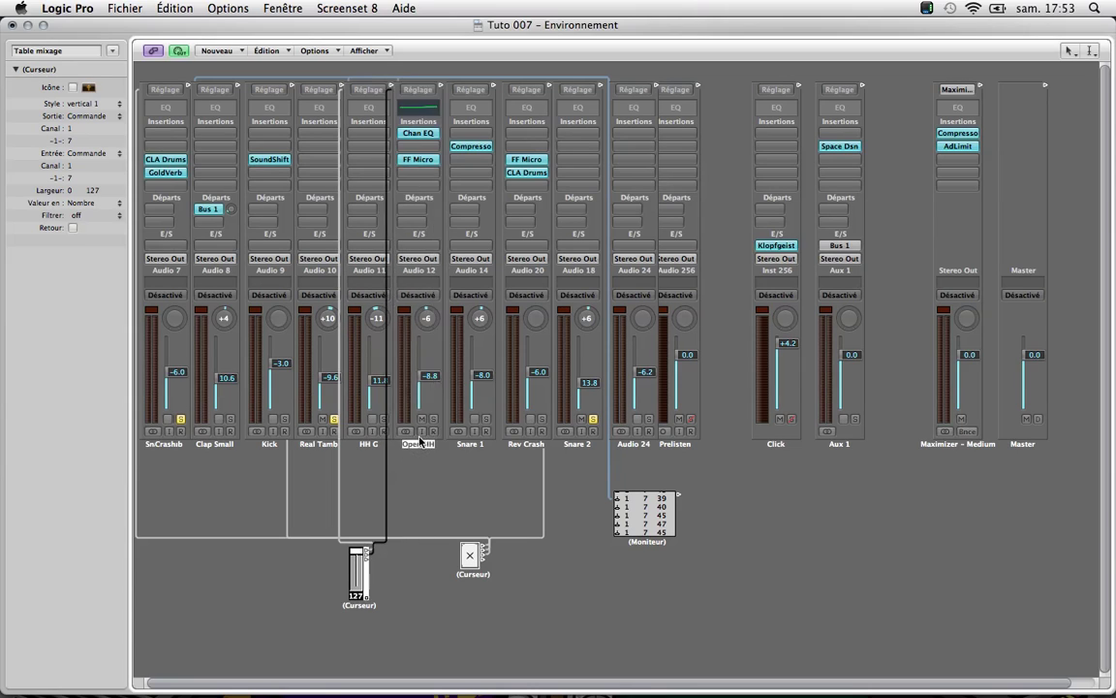
{"action": "mouse_move", "coordinate": [356, 550]}
{"action": "left_mouse_down"}
{"action": "mouse_move", "coordinate": [356, 587]}
{"action": "mouse_move", "coordinate": [352, 554]}
{"action": "mouse_move", "coordinate": [356, 574]}
{"action": "left_mouse_up"}
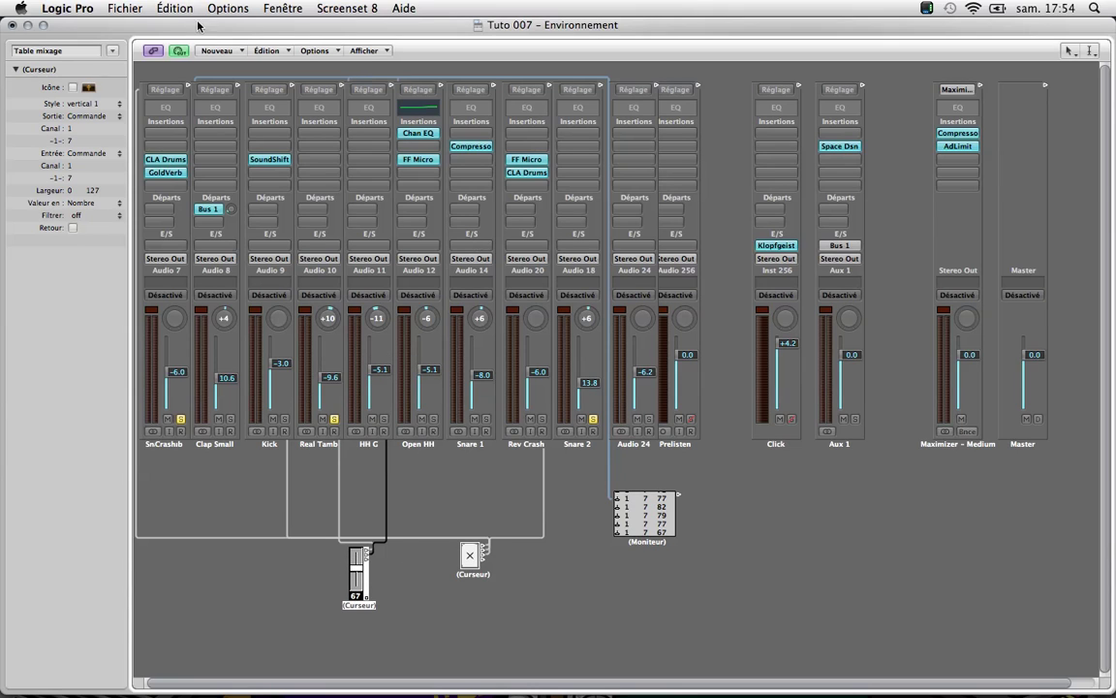
{"action": "left_click", "coordinate": [219, 50]}
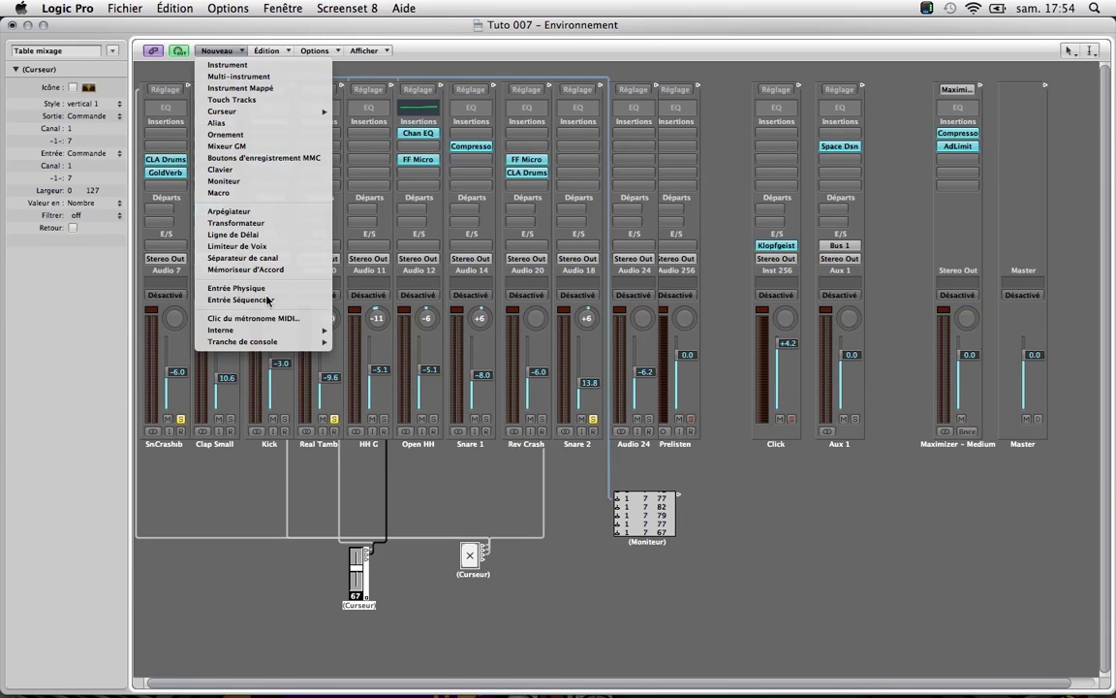
{"action": "left_click", "coordinate": [222, 547]}
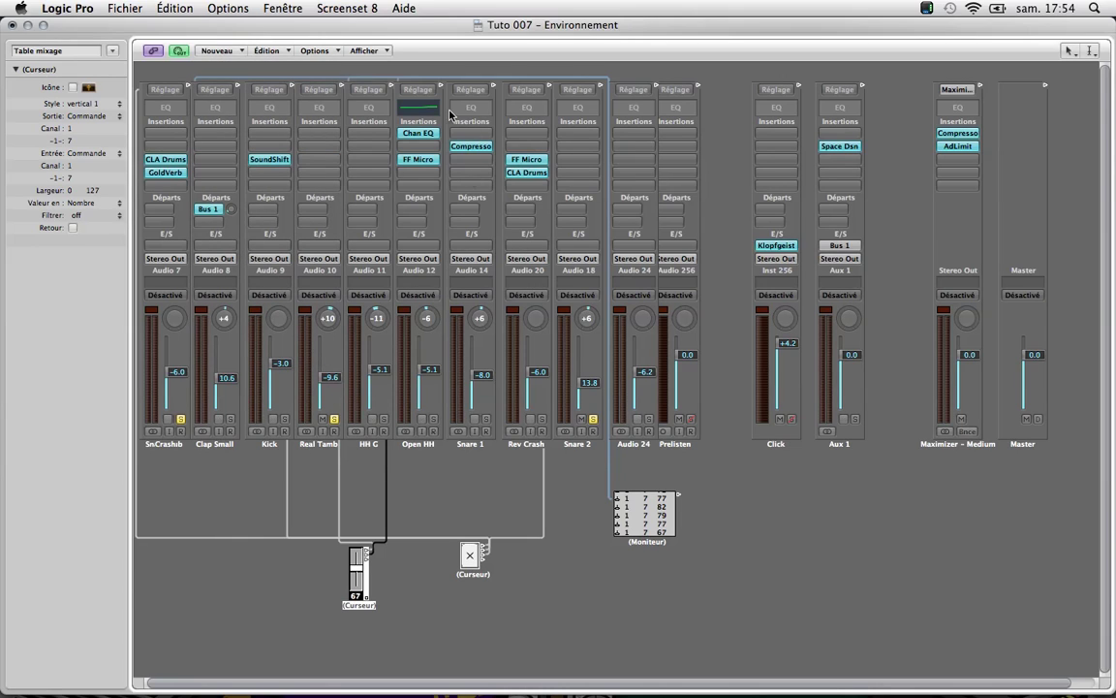
{"action": "left_click", "coordinate": [401, 10]}
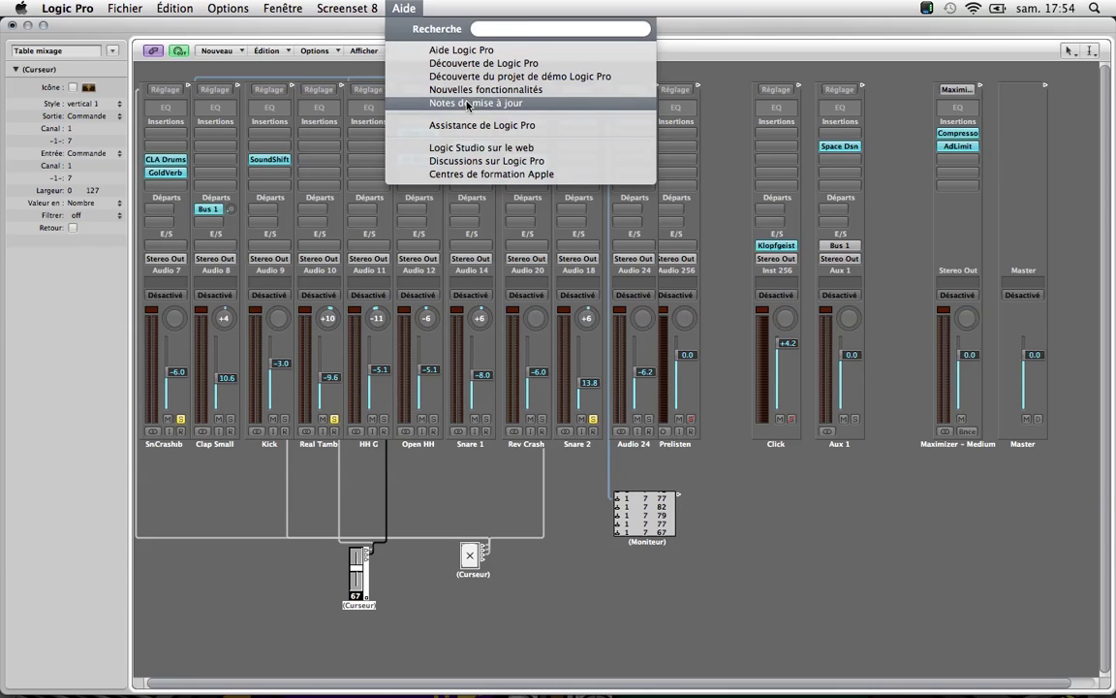
{"action": "left_click", "coordinate": [306, 586]}
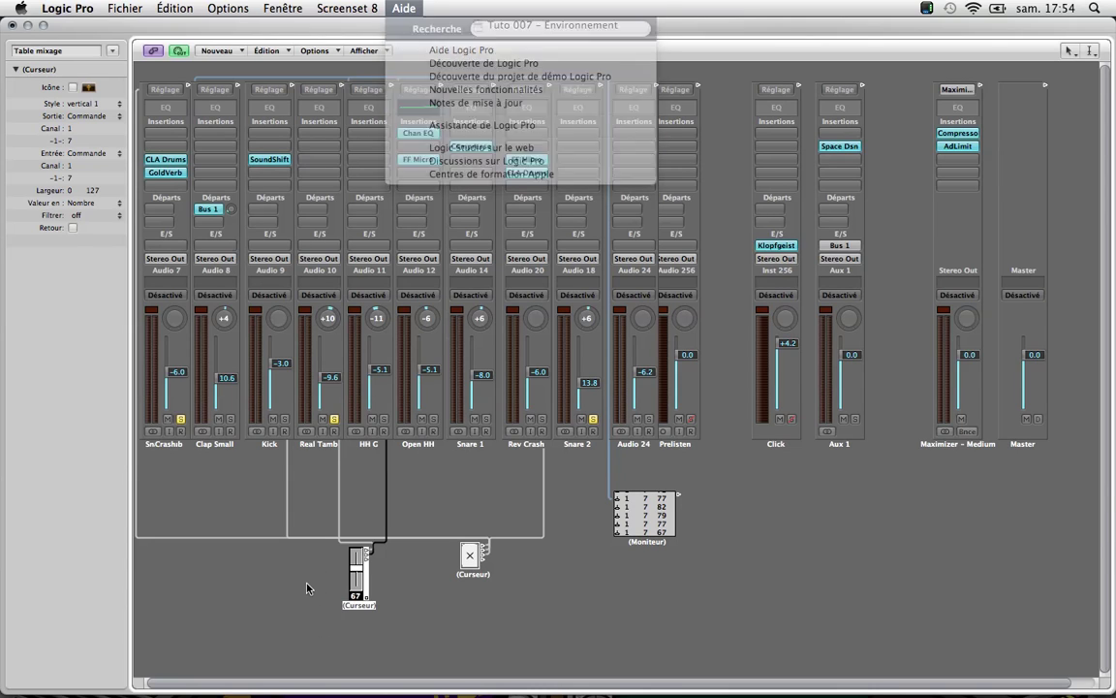